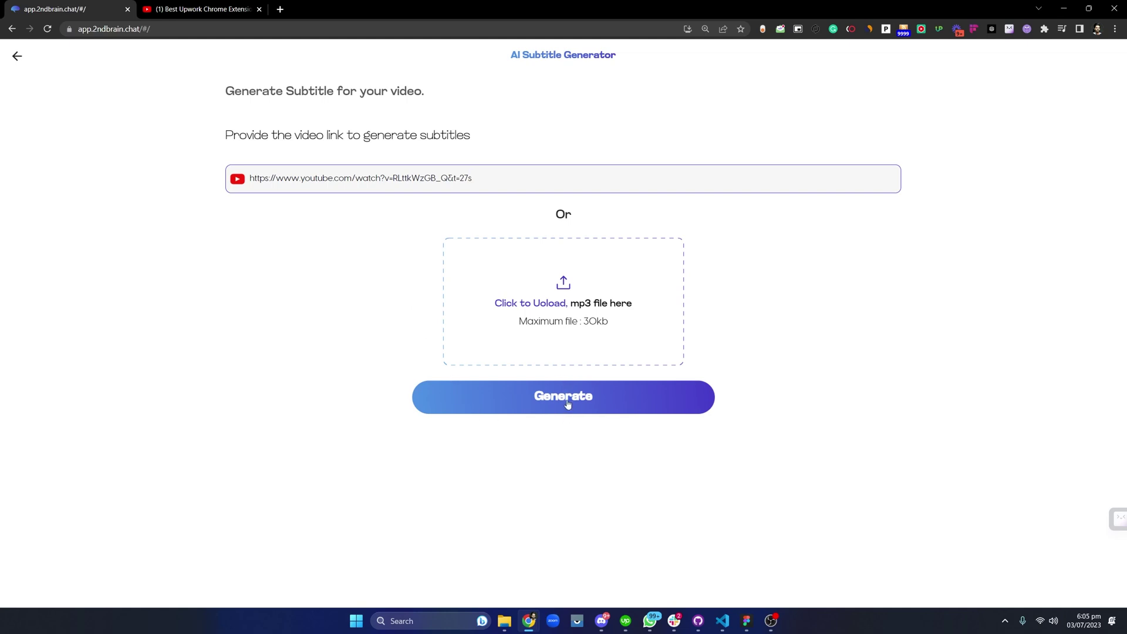
Step: Submit the entered YouTube video link and generate its subtitles with Spanish as the output language
click(530, 409)
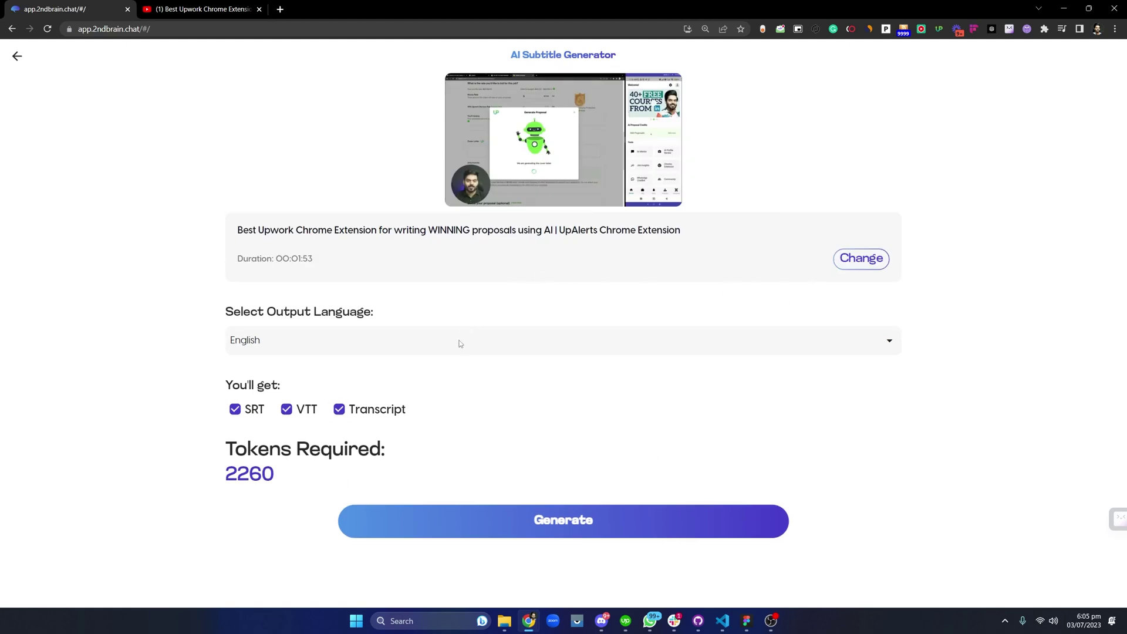
click(413, 344)
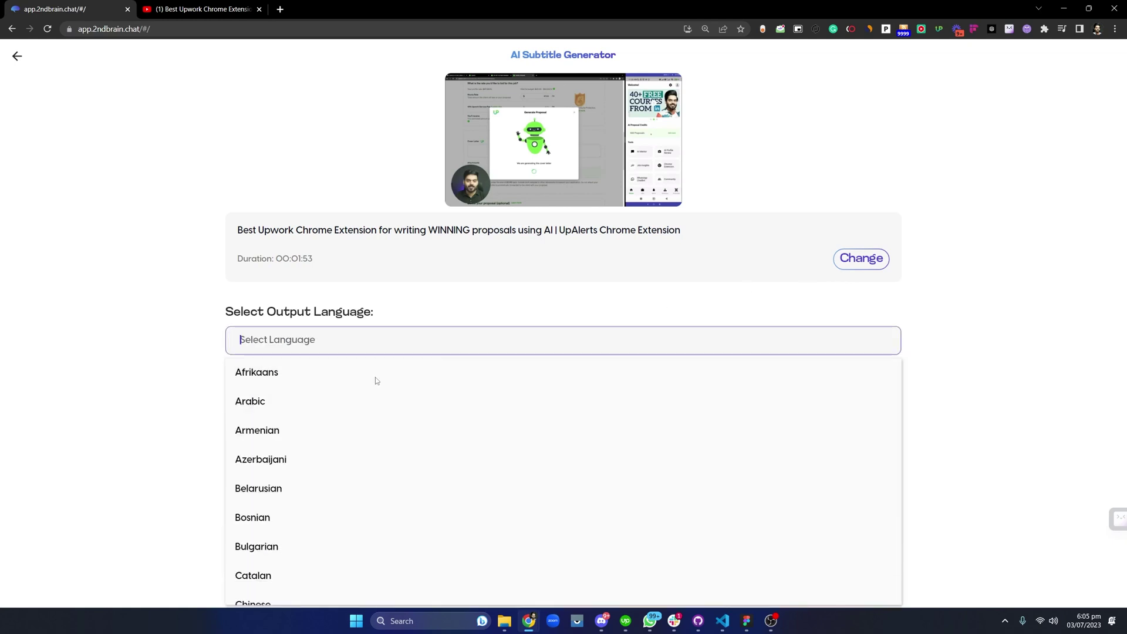
click(158, 426)
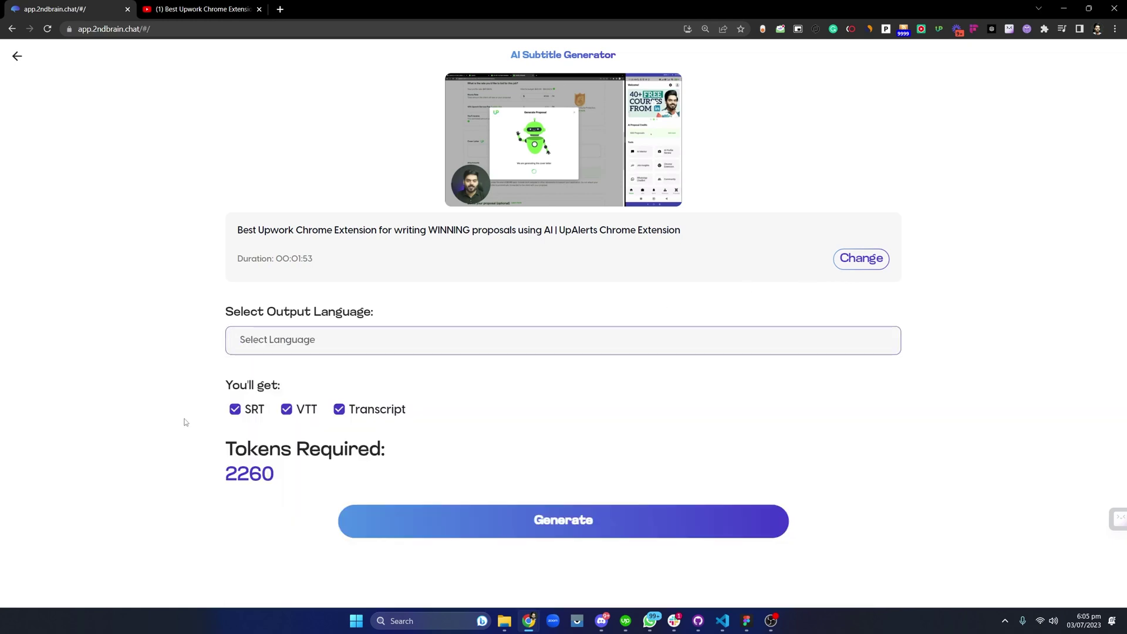
click(274, 351)
click(230, 15)
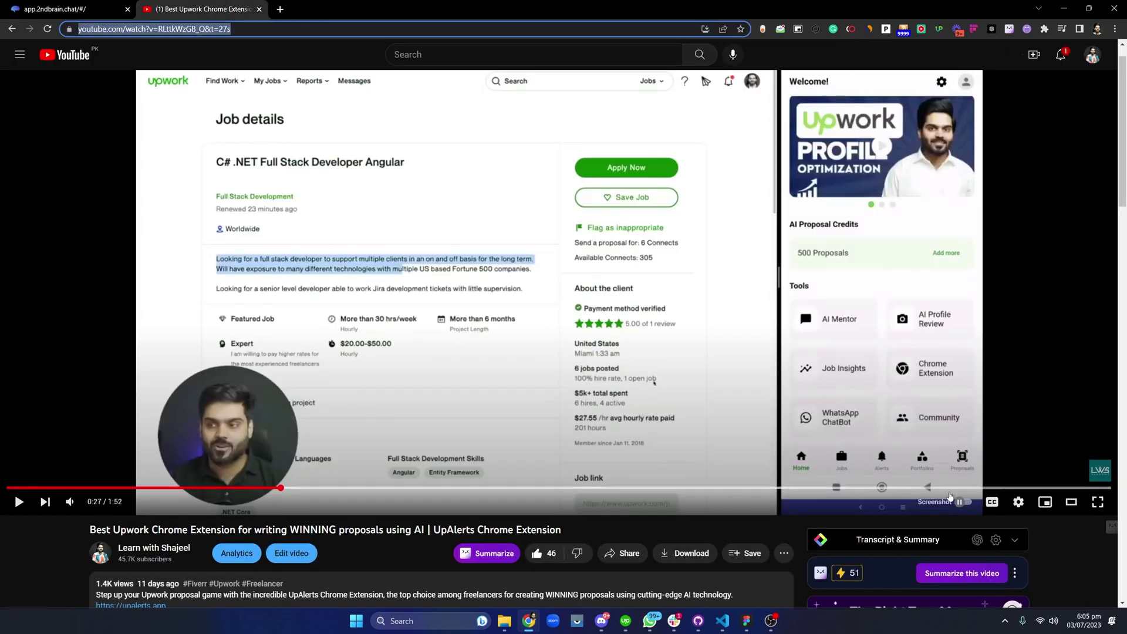
click(110, 6)
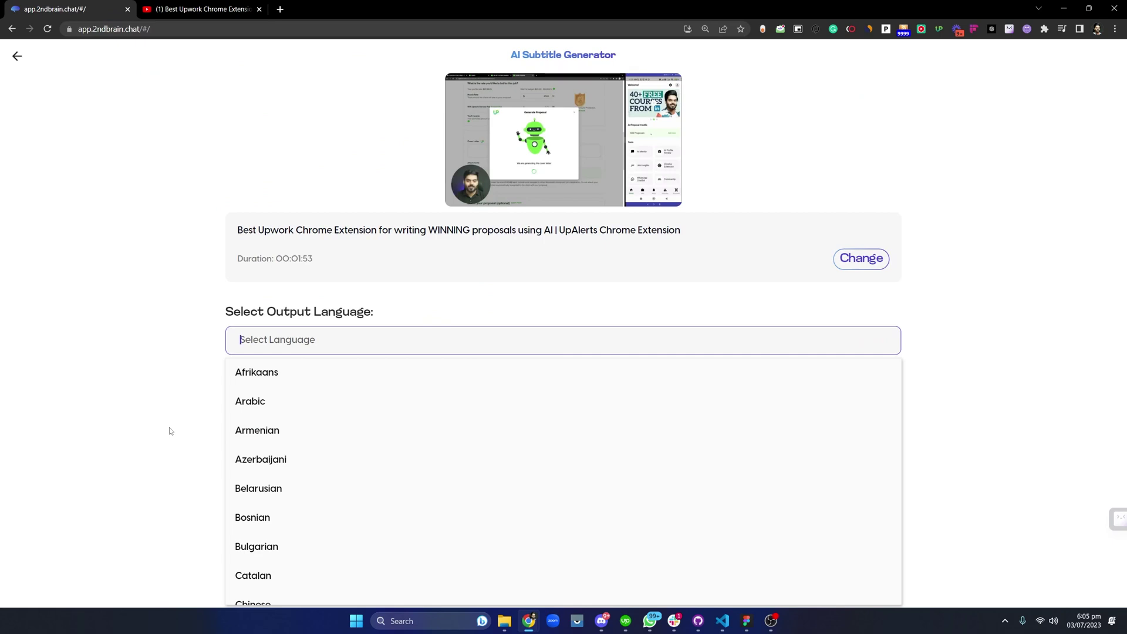
text(spani)
click(227, 369)
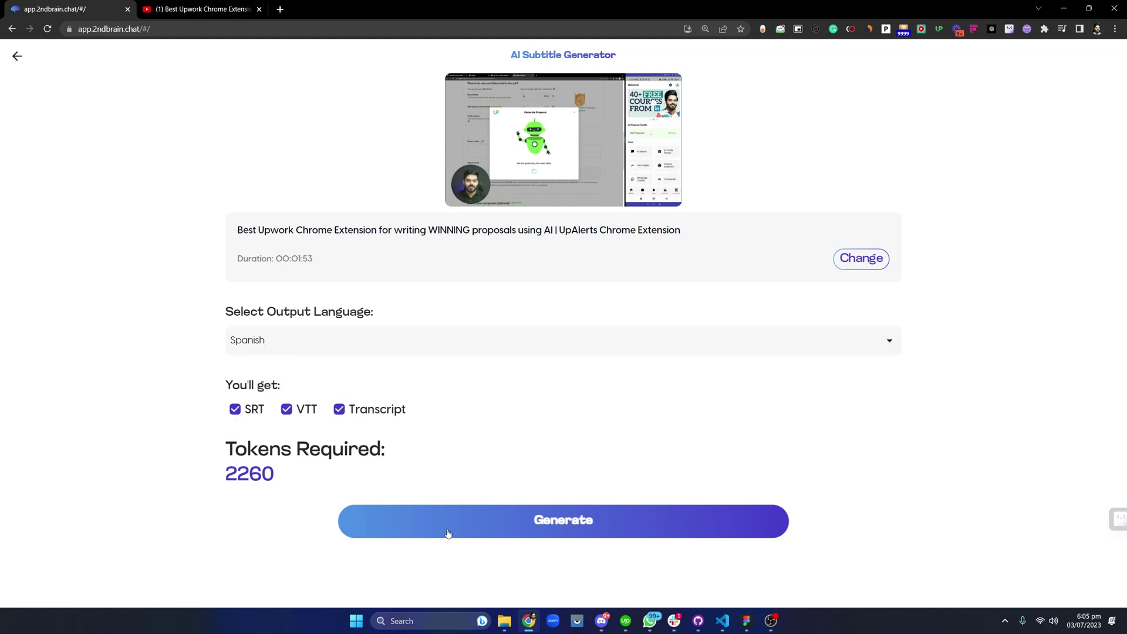
click(510, 522)
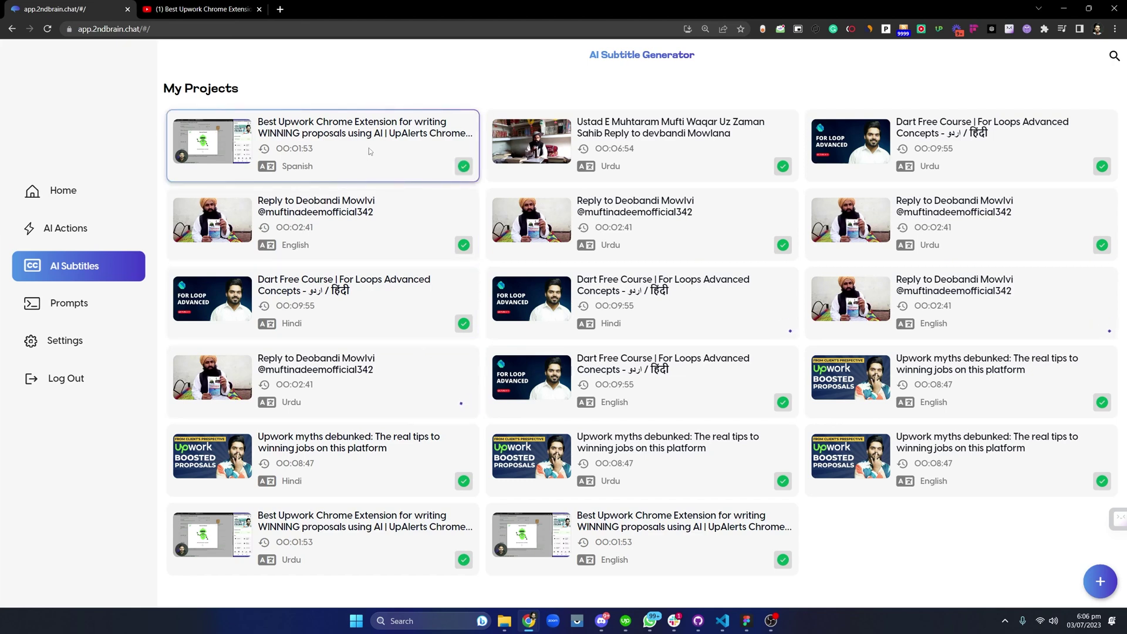
Step: Open the finished Spanish subtitle project and download its .SRT file to the Downloads folder
click(399, 170)
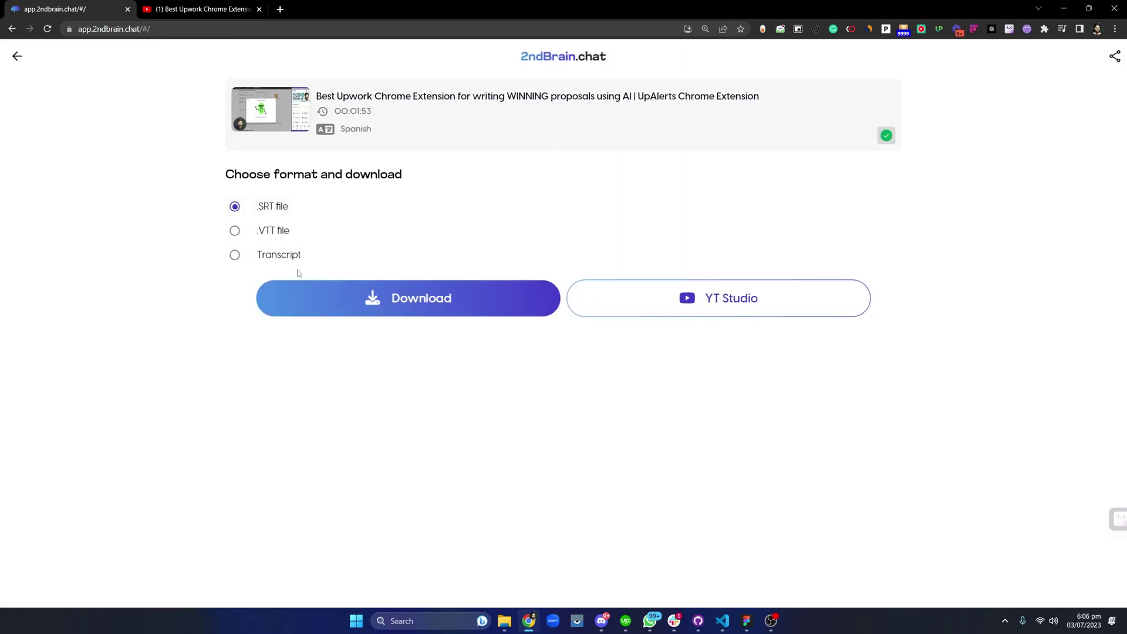
click(313, 309)
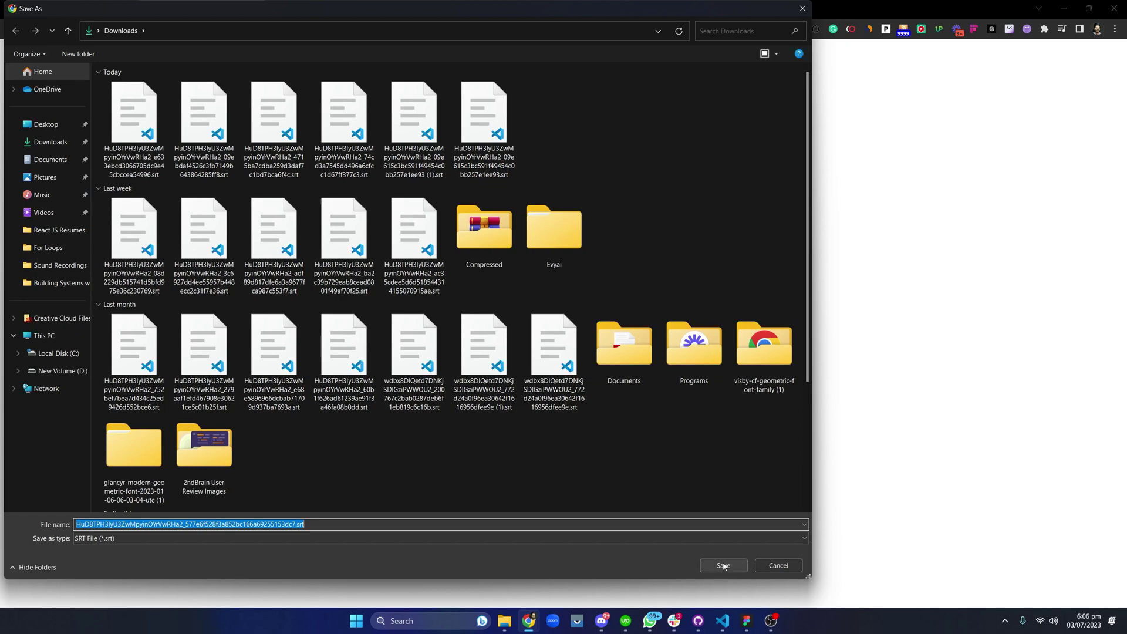
click(723, 565)
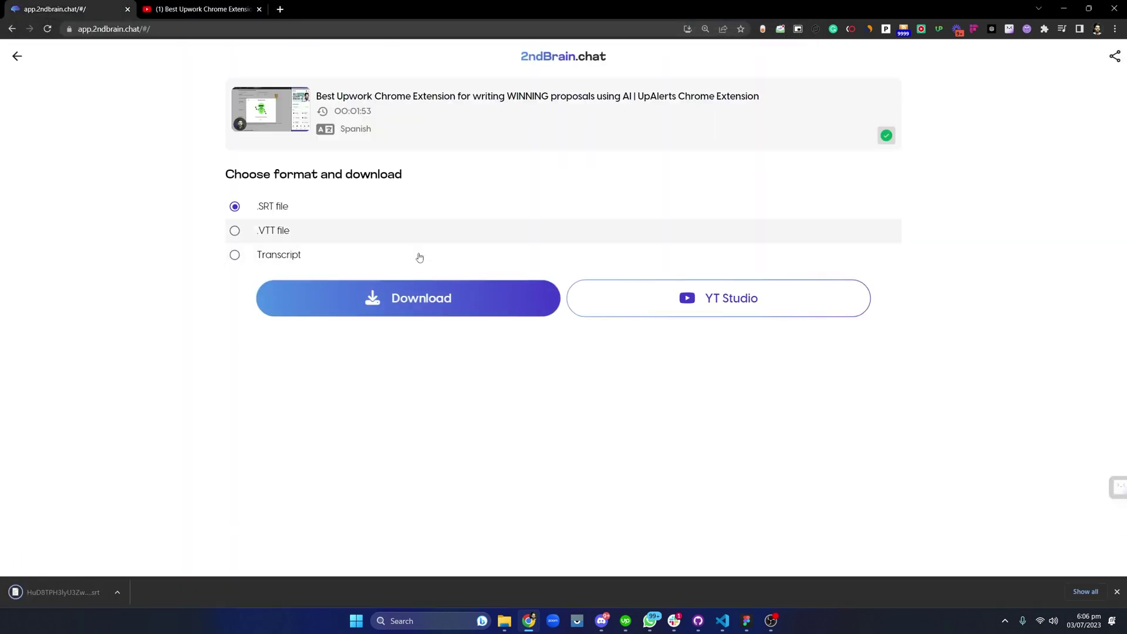
Step: Open the video's subtitles page in YouTube Studio and add Spanish as a subtitle language
click(593, 314)
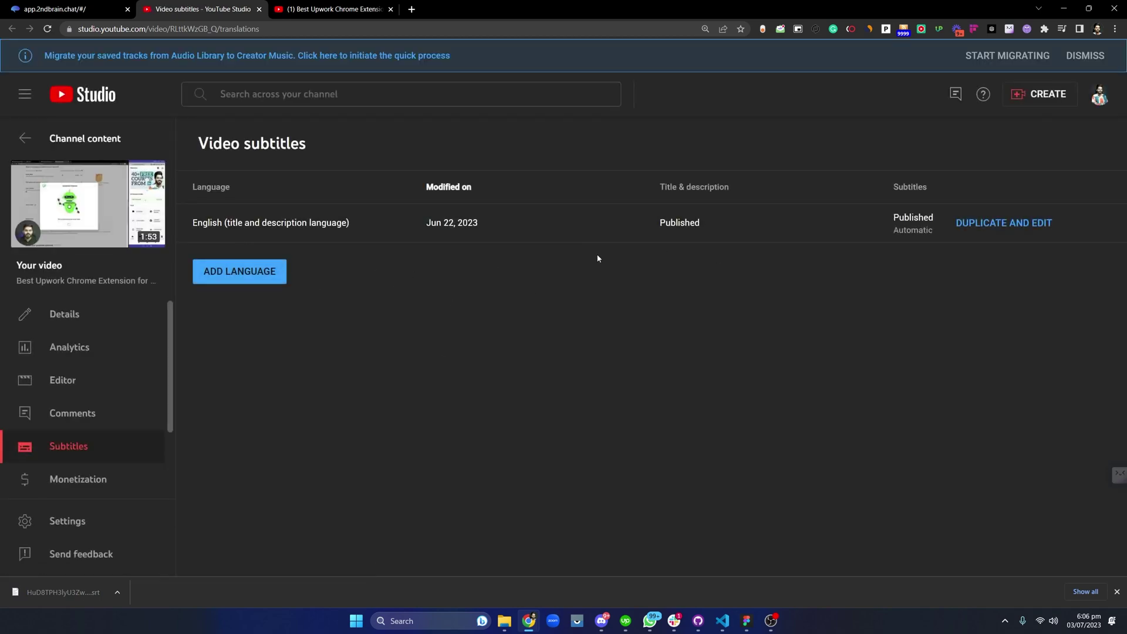
click(270, 275)
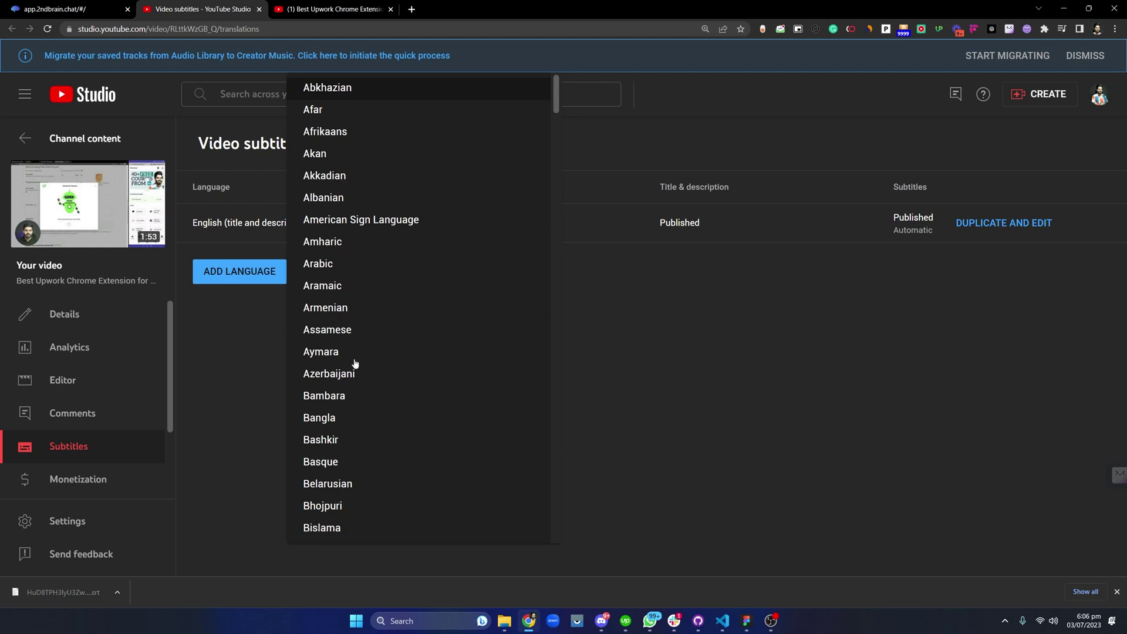
scroll(358, 375, down, 5)
scroll(361, 384, down, 12)
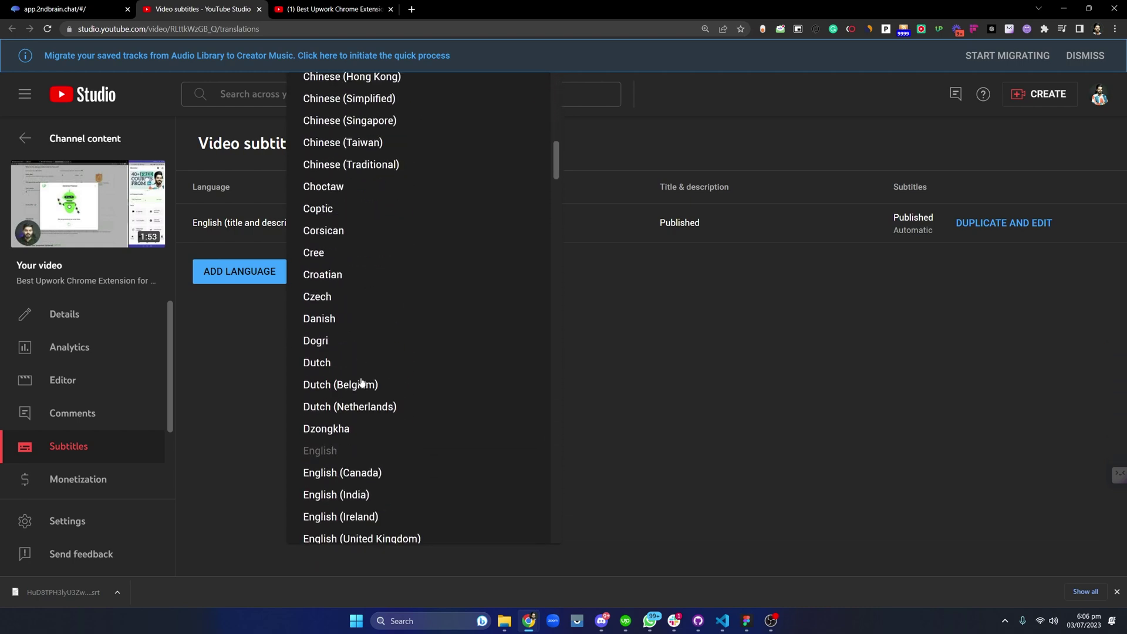
scroll(361, 384, down, 12)
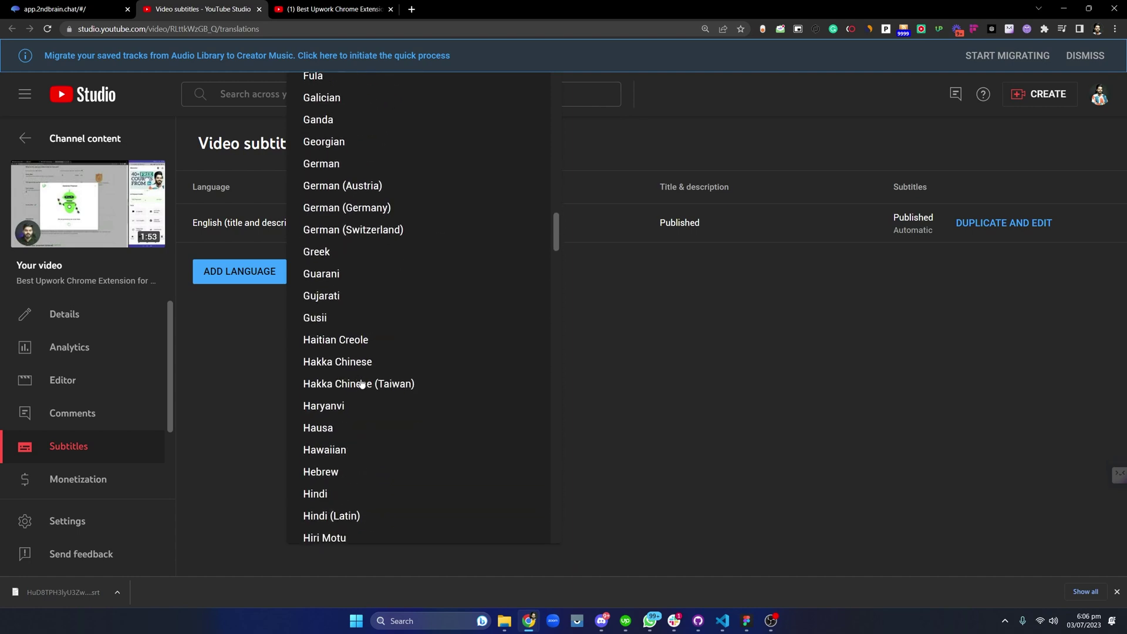
scroll(361, 384, down, 10)
click(361, 385)
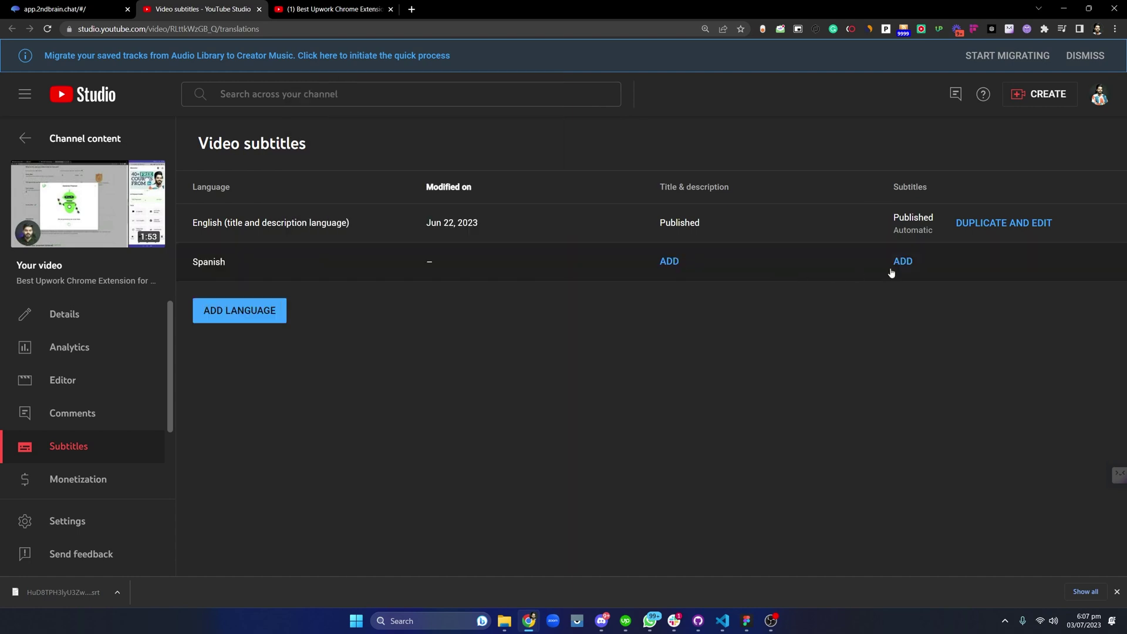
Step: Add Spanish subtitles by uploading the newly downloaded .srt file as a subtitle file with timing
click(894, 267)
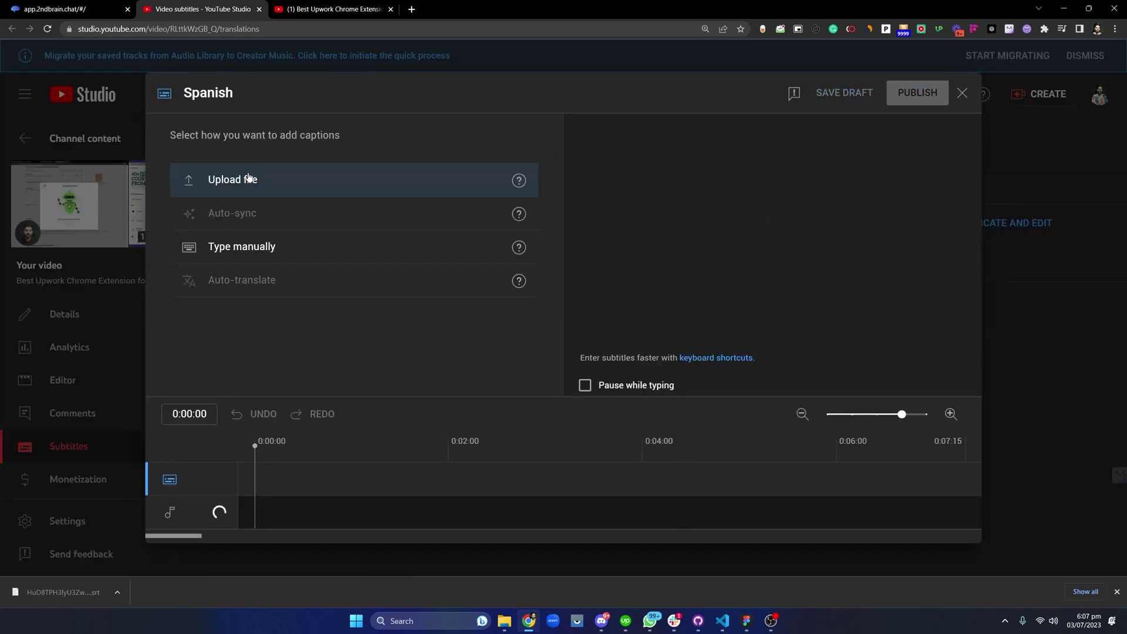
click(248, 179)
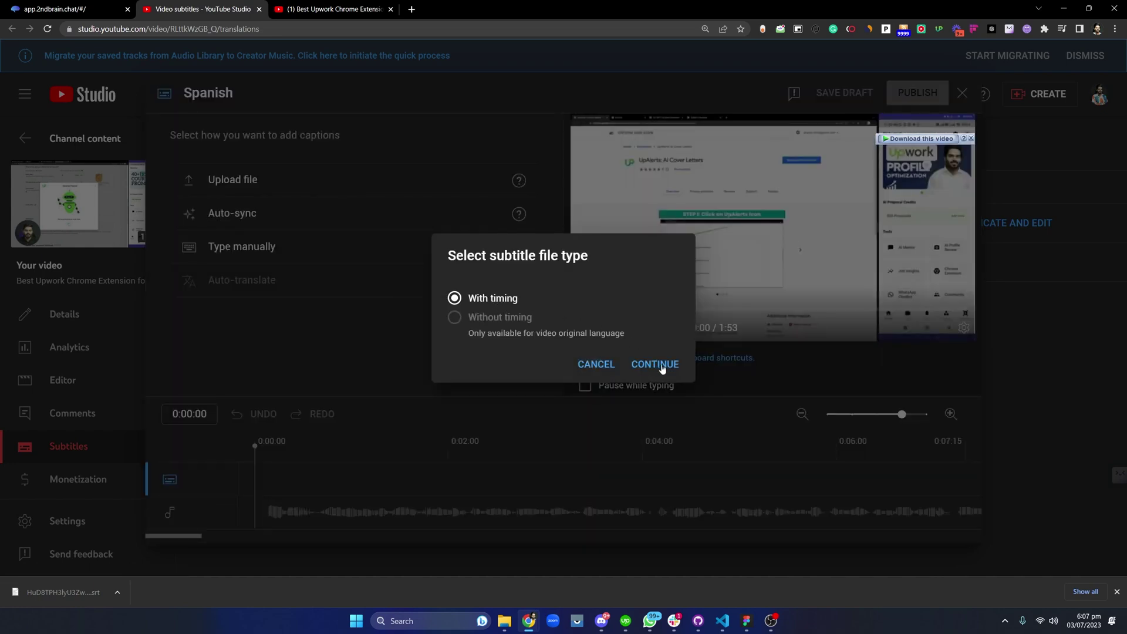
click(661, 368)
click(140, 144)
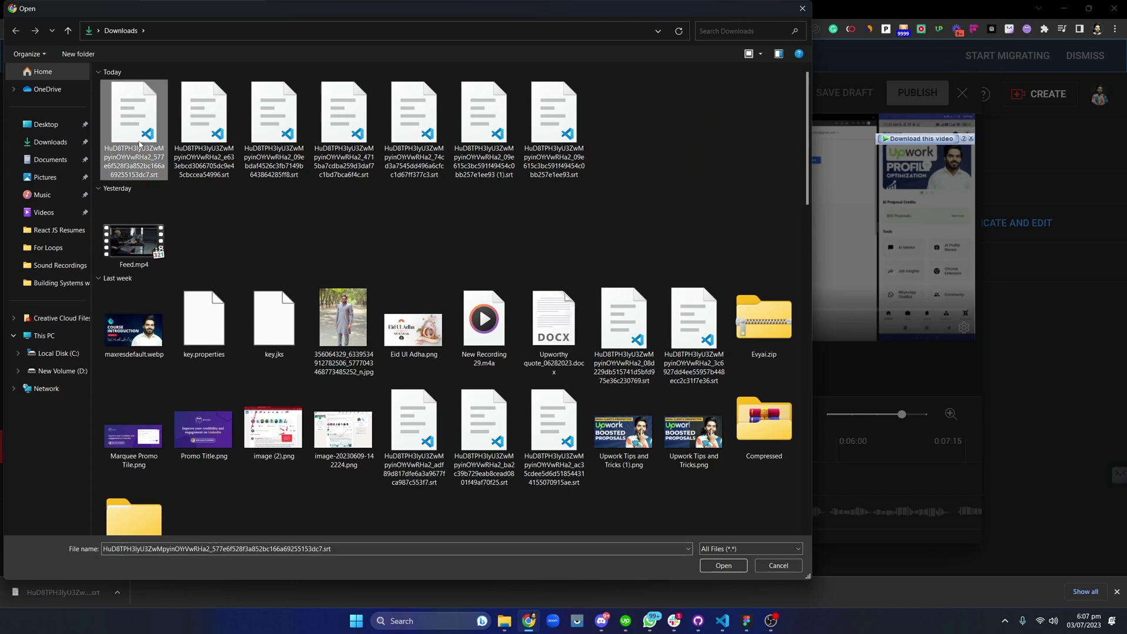
click(707, 562)
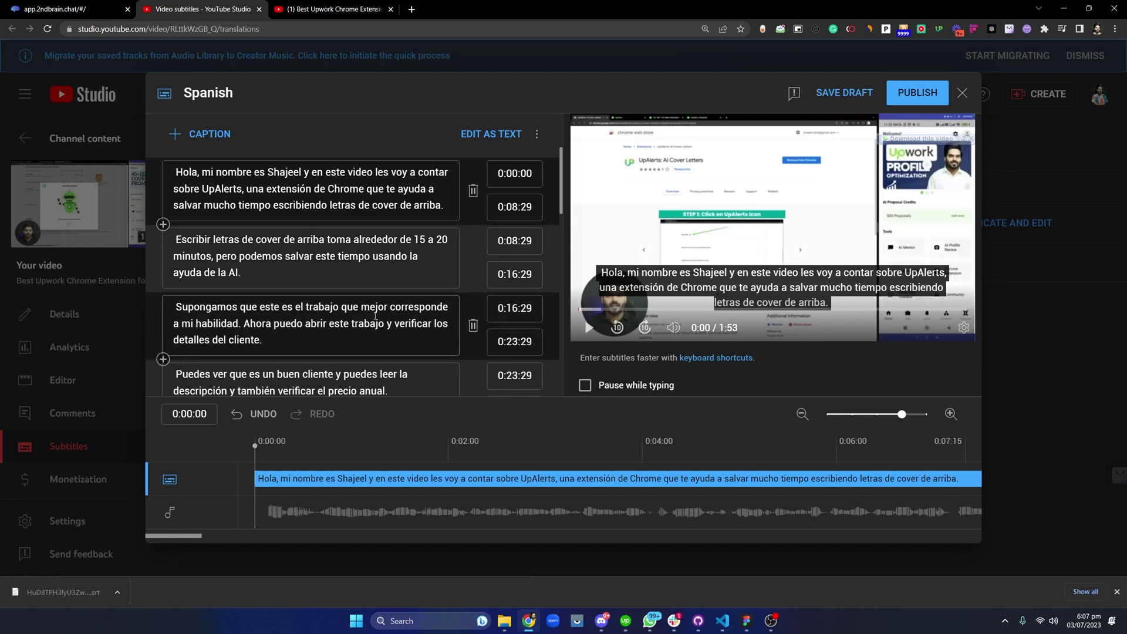
Step: Review the imported Spanish captions through to the last one and publish them
scroll(366, 297, down, 4)
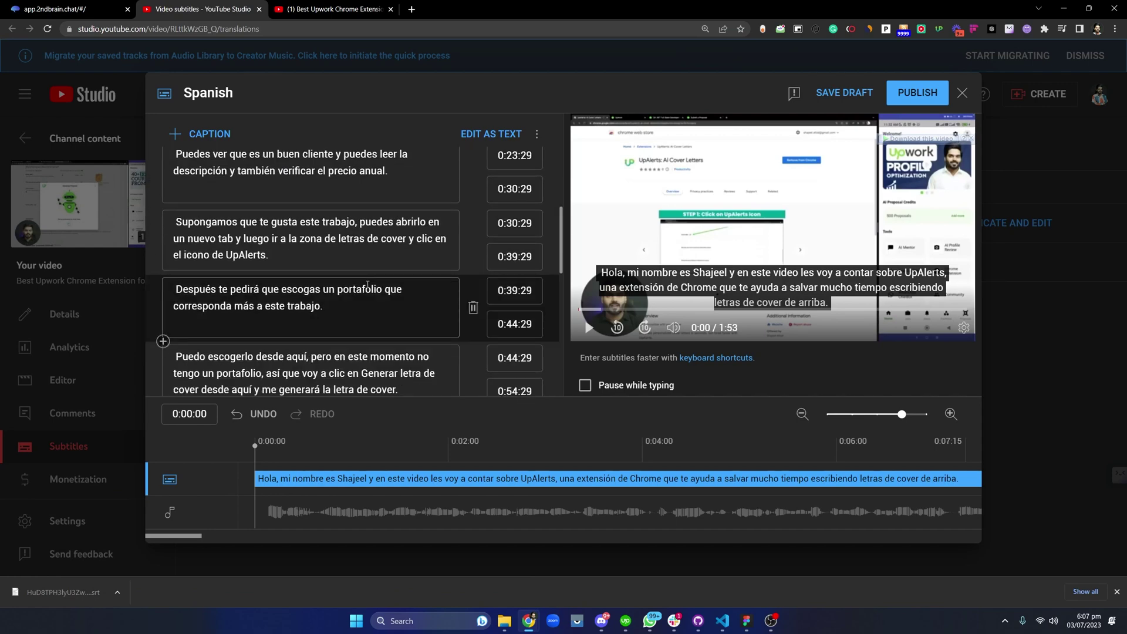
scroll(375, 329, down, 8)
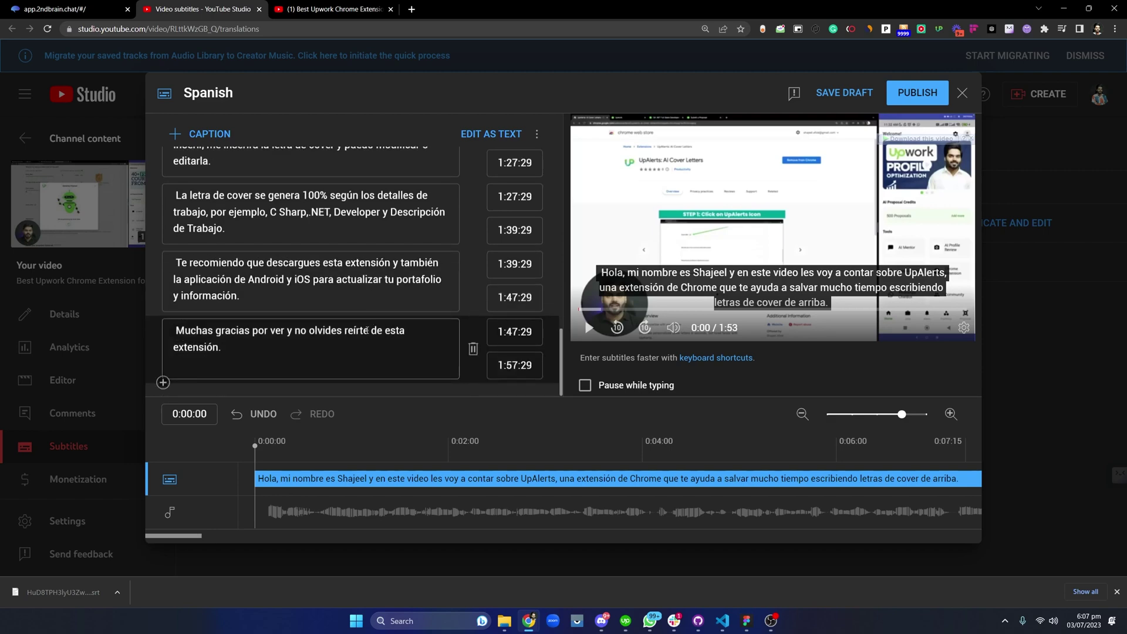
scroll(366, 330, up, 12)
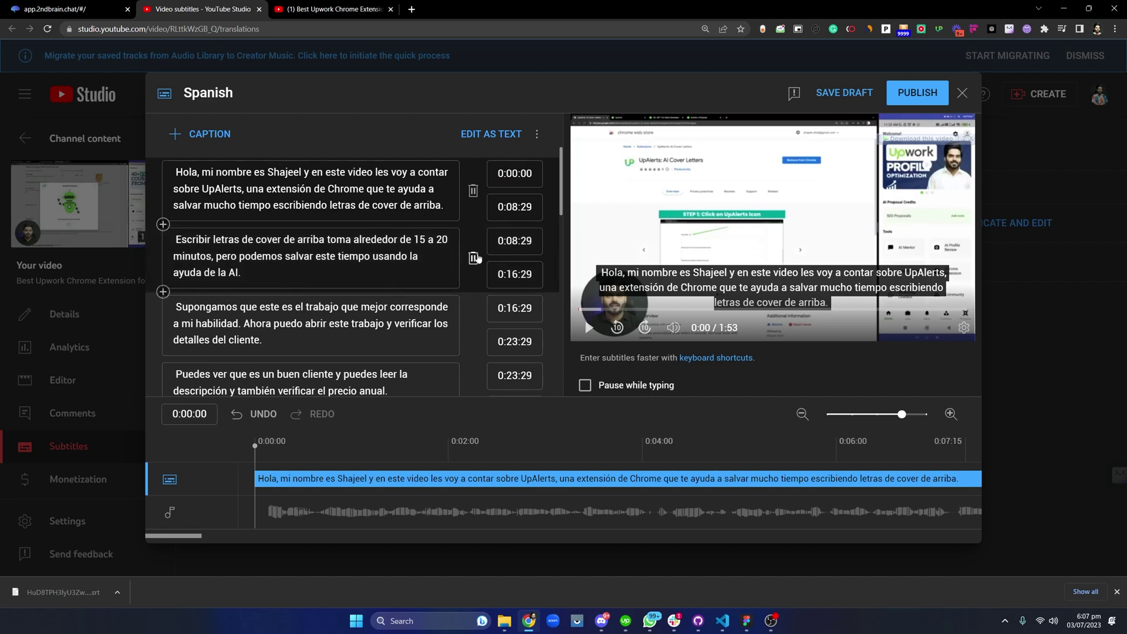
click(918, 99)
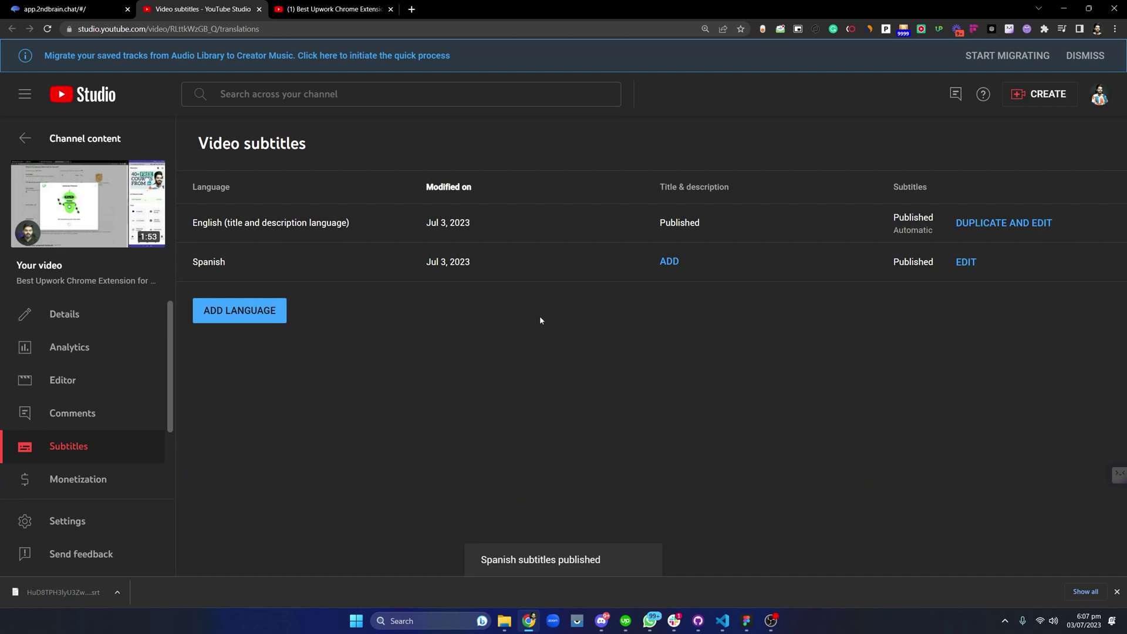
click(102, 4)
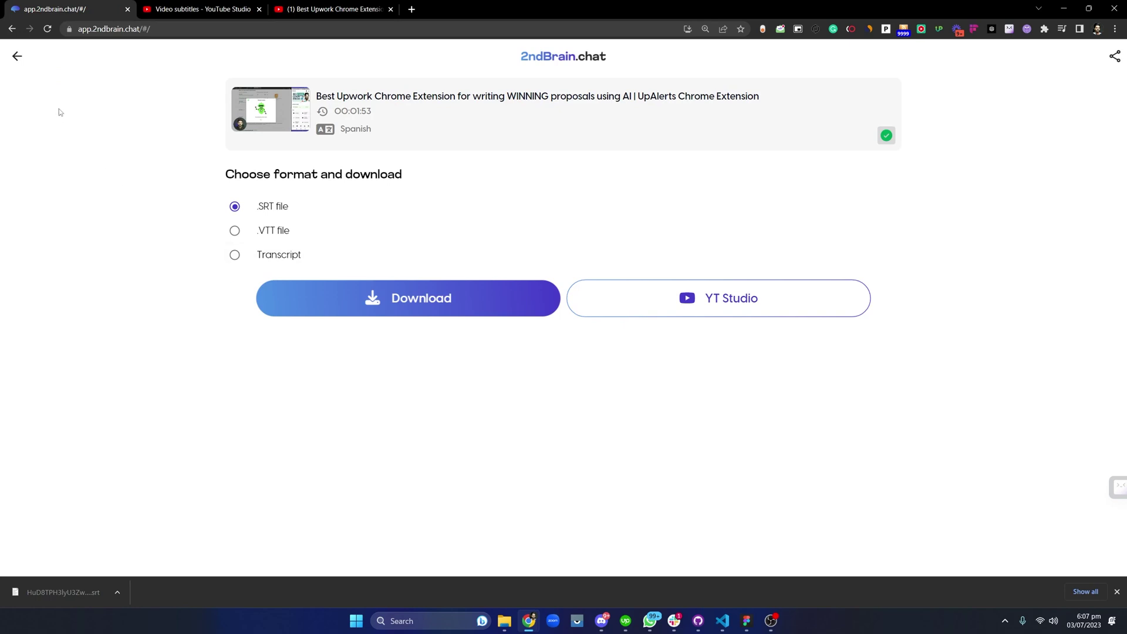
click(17, 57)
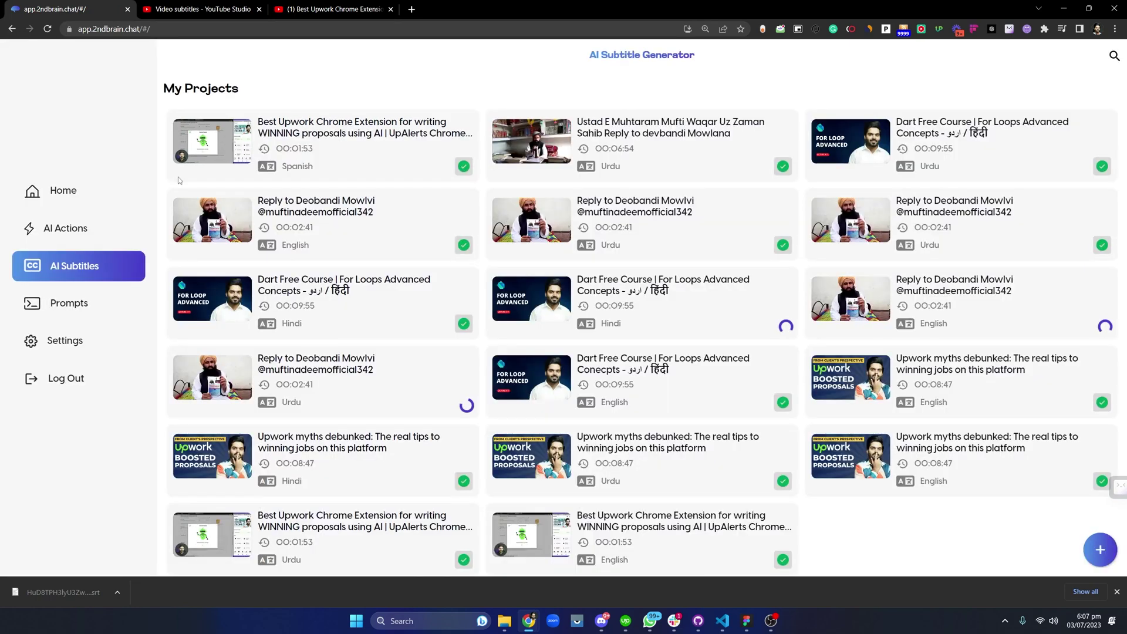
click(1083, 557)
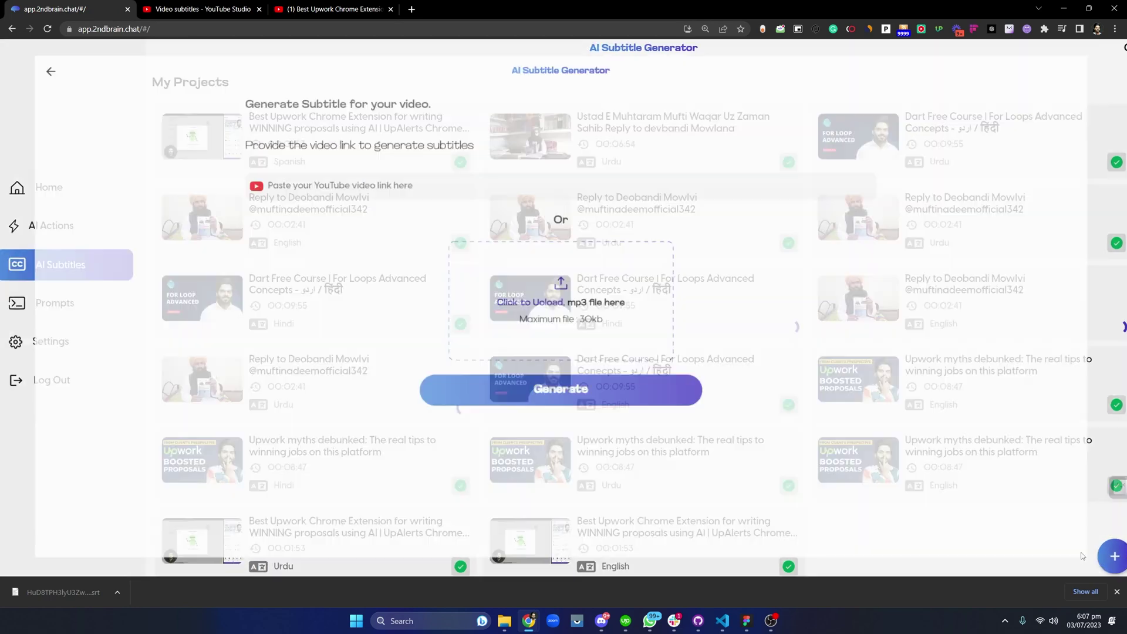
click(410, 188)
text(https://www.youtube.com/watch?v=RLttkWzGB_Q&t=27s)
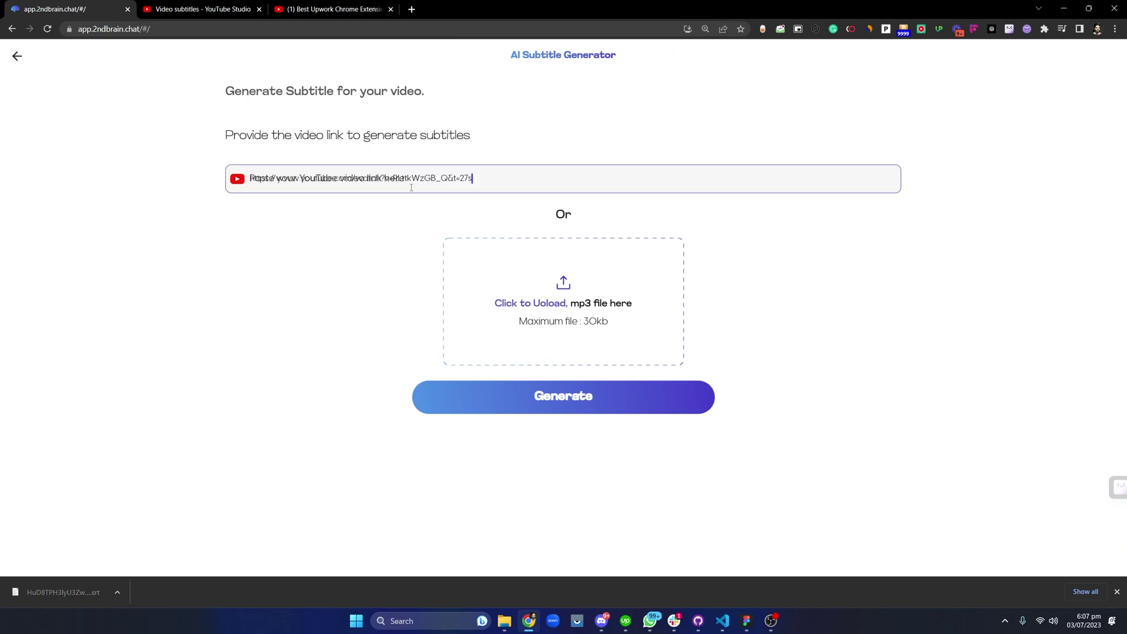
click(465, 398)
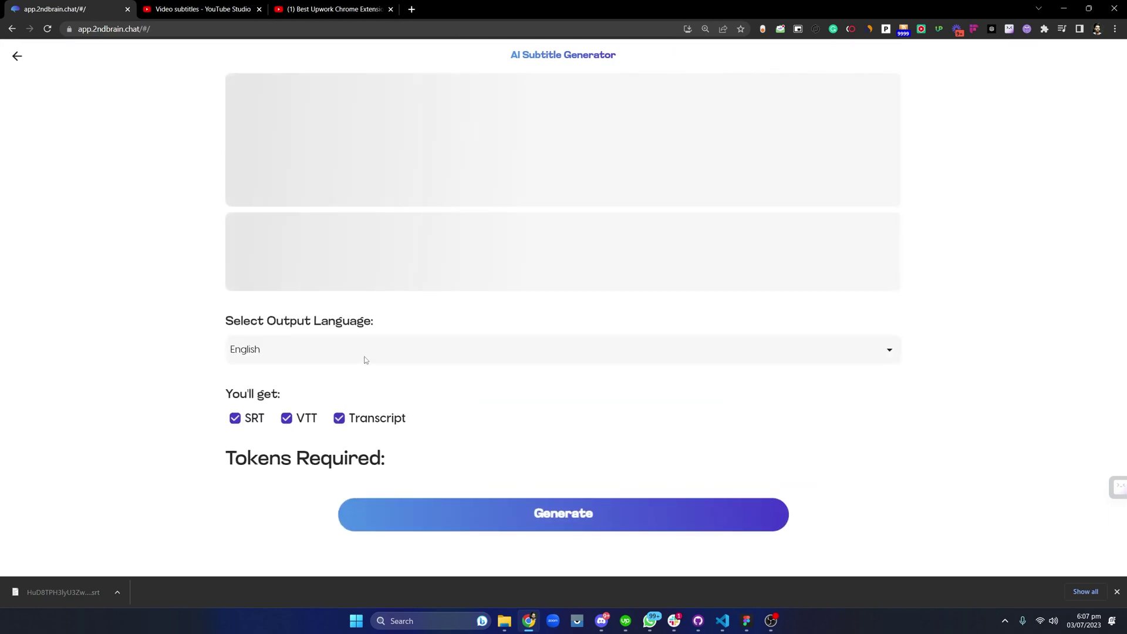
Step: Set the output language to Urdu and generate the subtitles
click(364, 352)
text(urdu)
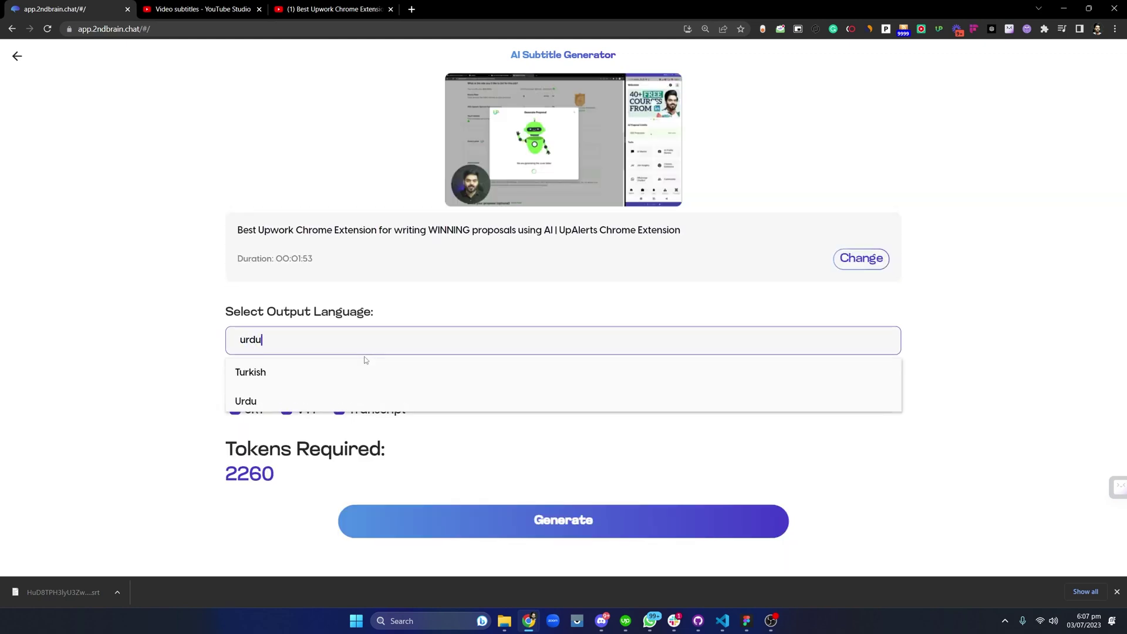
click(353, 383)
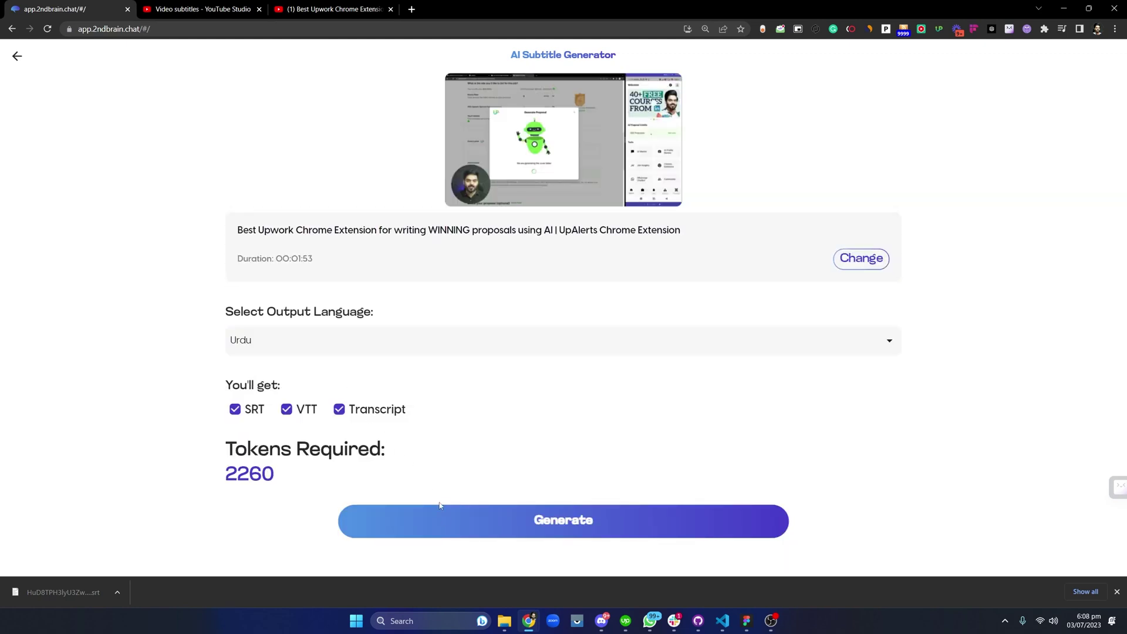
click(446, 523)
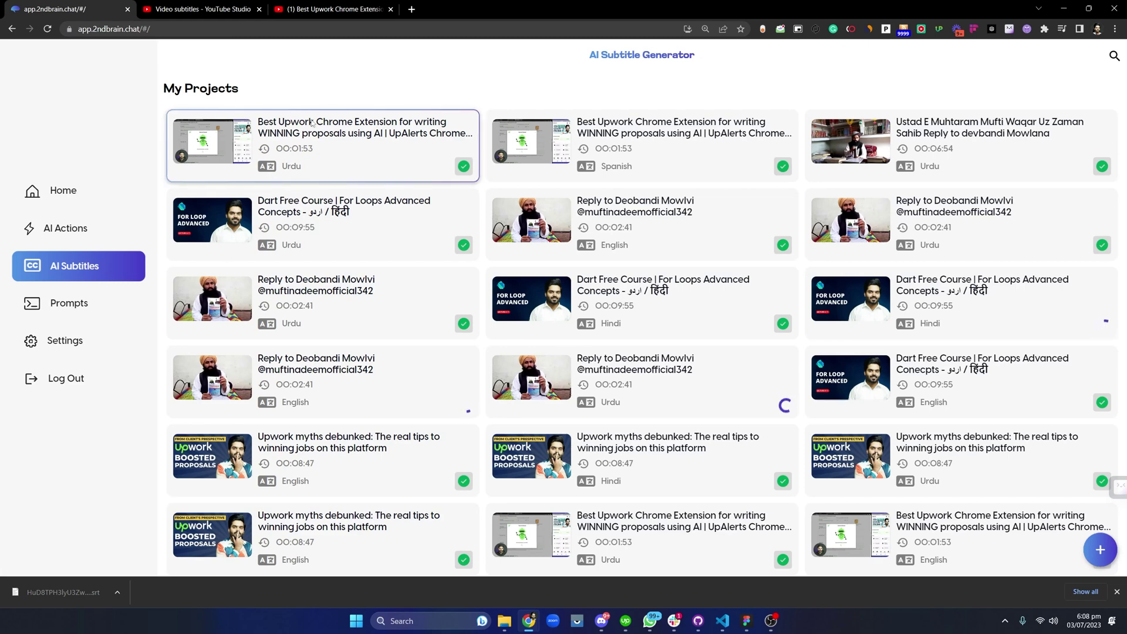
Step: Open the finished Urdu project of the Upwork Chrome extension video and download its .SRT file
click(271, 177)
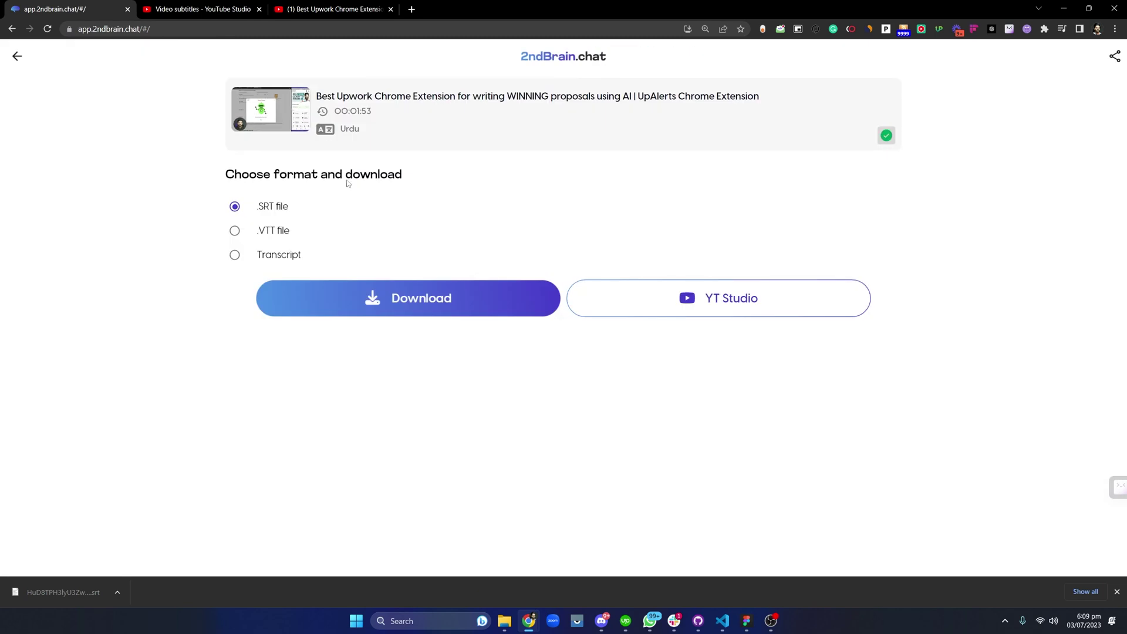
click(420, 298)
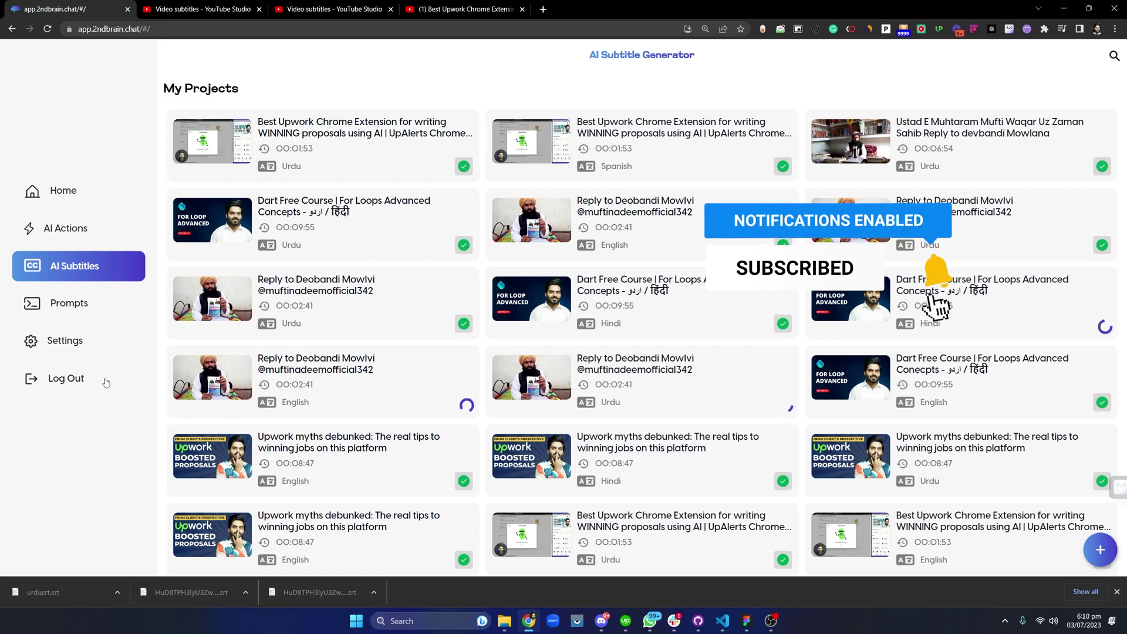
Step: Open the SEO Optimized Article action in the Blogging category of AI Actions and examine its input fields
click(58, 228)
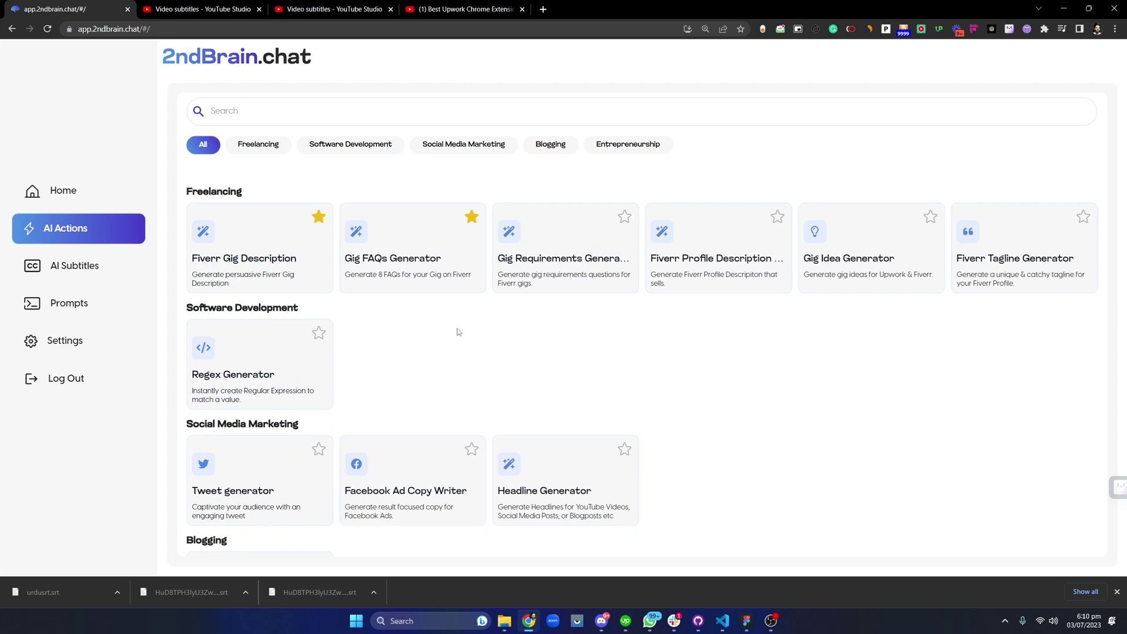
click(550, 145)
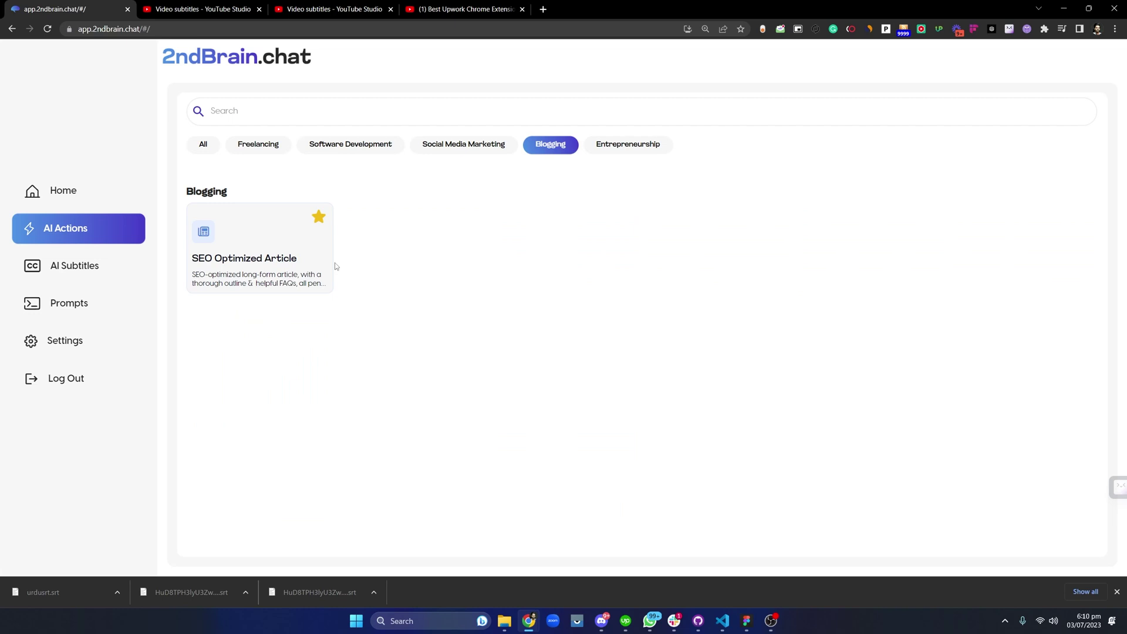
click(239, 289)
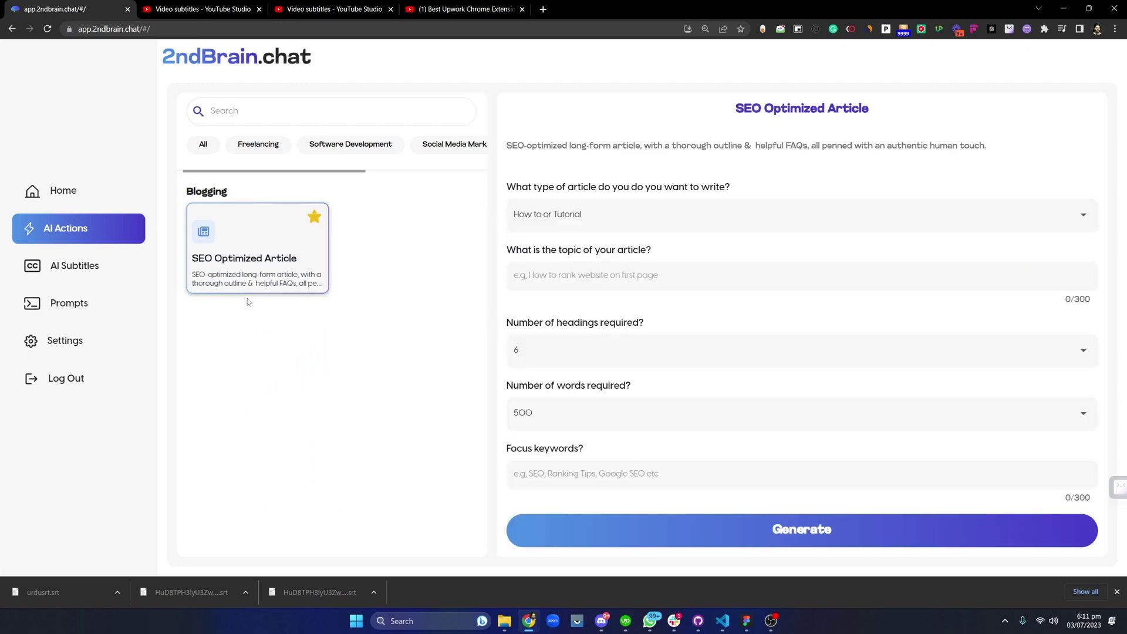
scroll(725, 346, down, 3)
scroll(722, 358, up, 3)
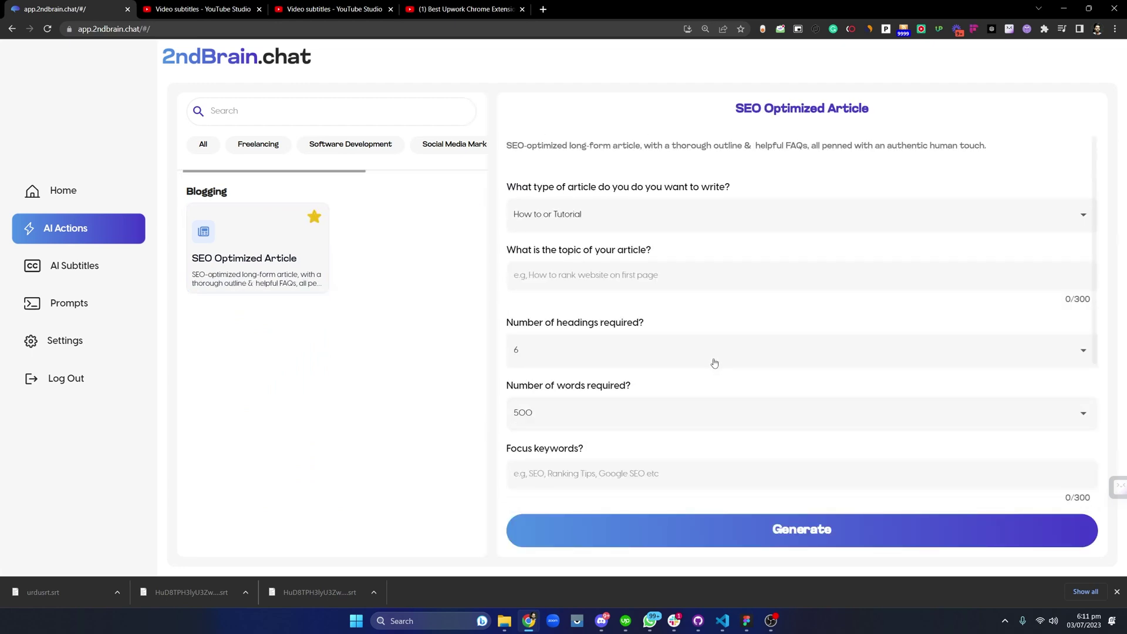
scroll(714, 364, down, 4)
scroll(695, 355, up, 4)
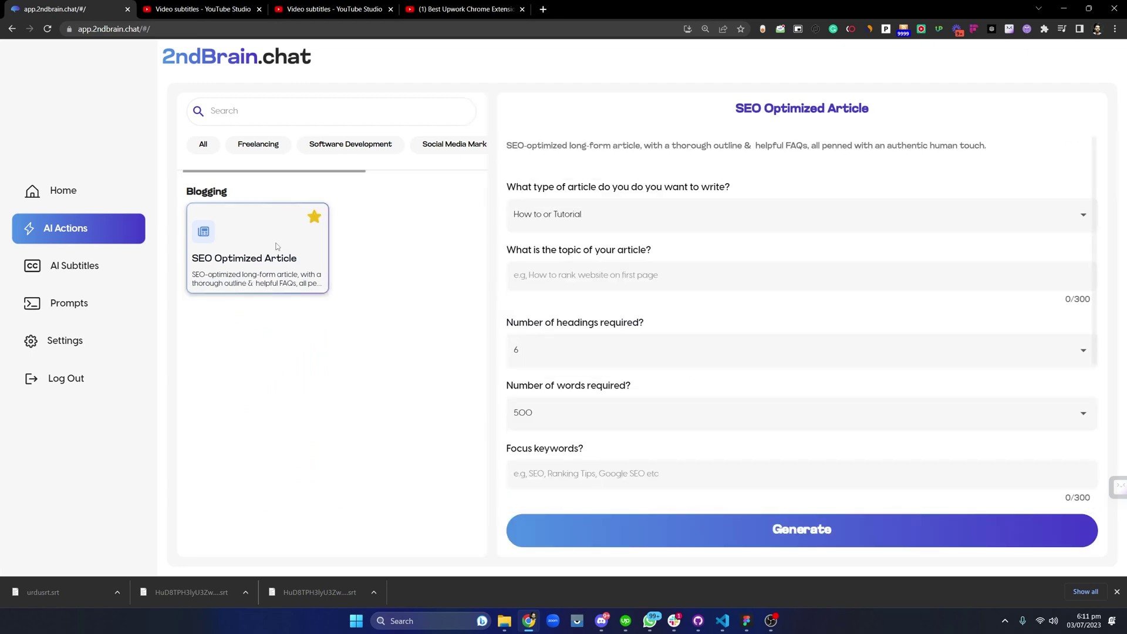